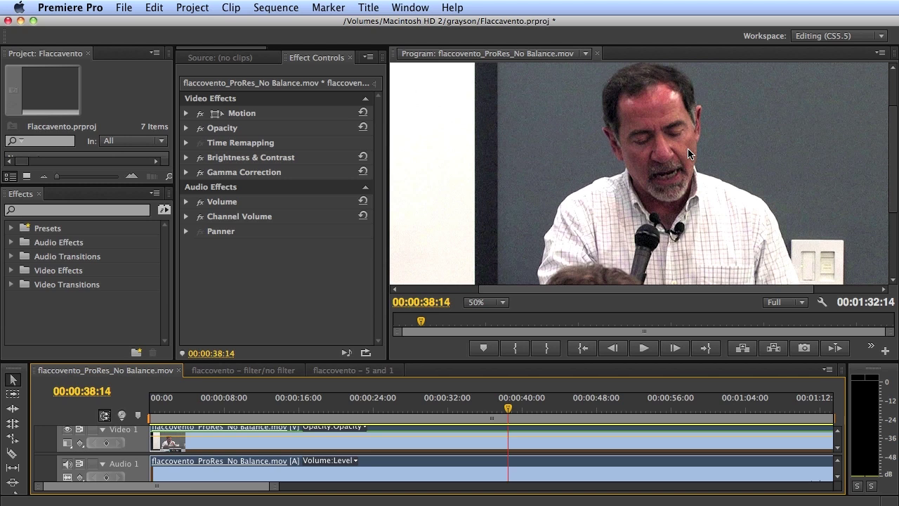
Enlarge the Program monitor and play the interview clip, stopping at 00:00:43:03.
{"action": "left_click_drag", "start_coordinate": [515, 361], "coordinate": [517, 426]}
{"action": "left_click", "coordinate": [894, 232]}
{"action": "left_click_drag", "start_coordinate": [894, 232], "coordinate": [894, 195]}
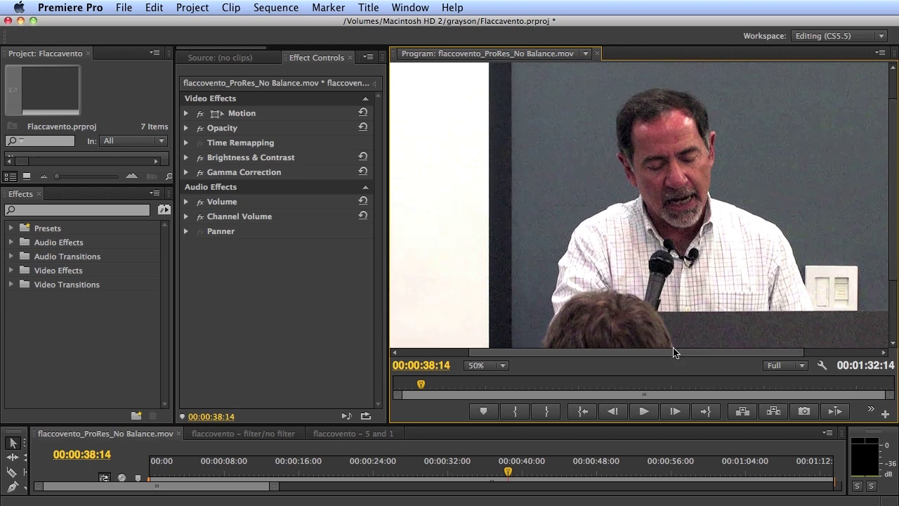
{"action": "left_click_drag", "start_coordinate": [673, 354], "coordinate": [682, 353]}
{"action": "left_click", "coordinate": [644, 411]}
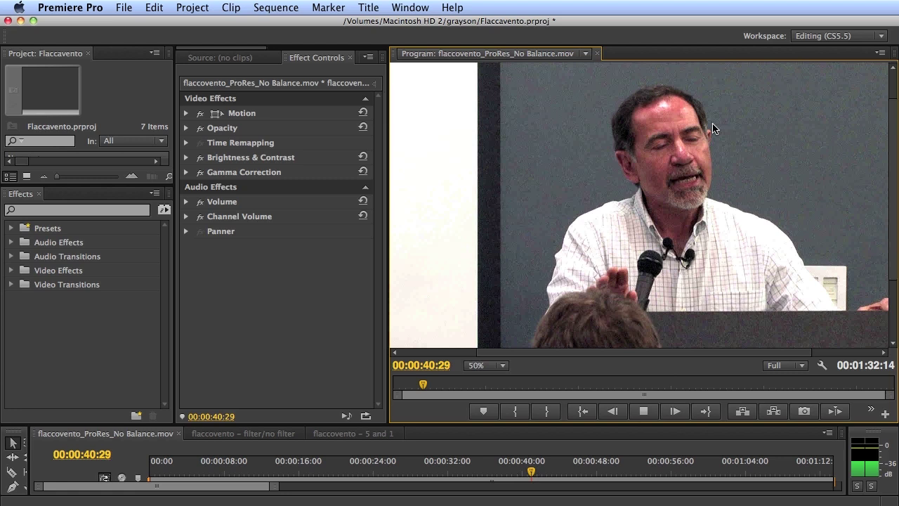
{"action": "left_click", "coordinate": [644, 413]}
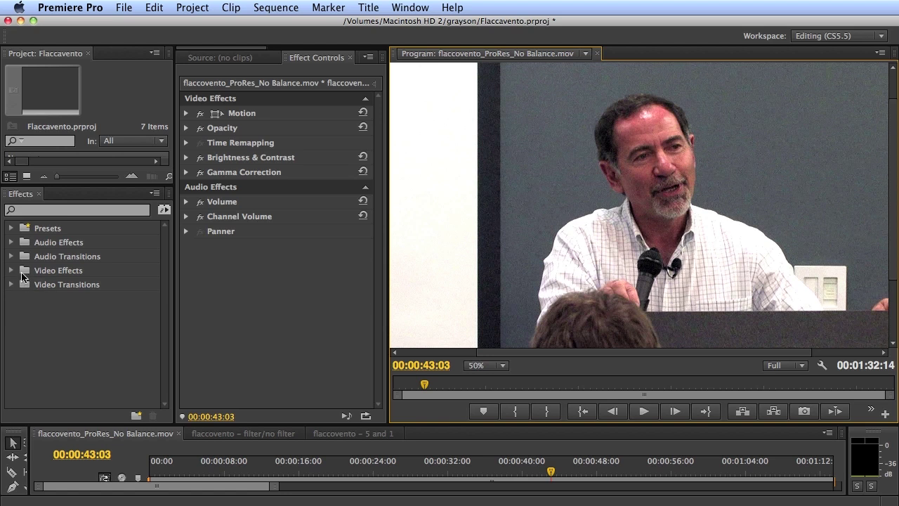
Drop Neat Video's Reduce noise onto the No Balance clip on Video 1 and widen Effect Controls.
{"action": "left_click_drag", "start_coordinate": [321, 425], "coordinate": [313, 355]}
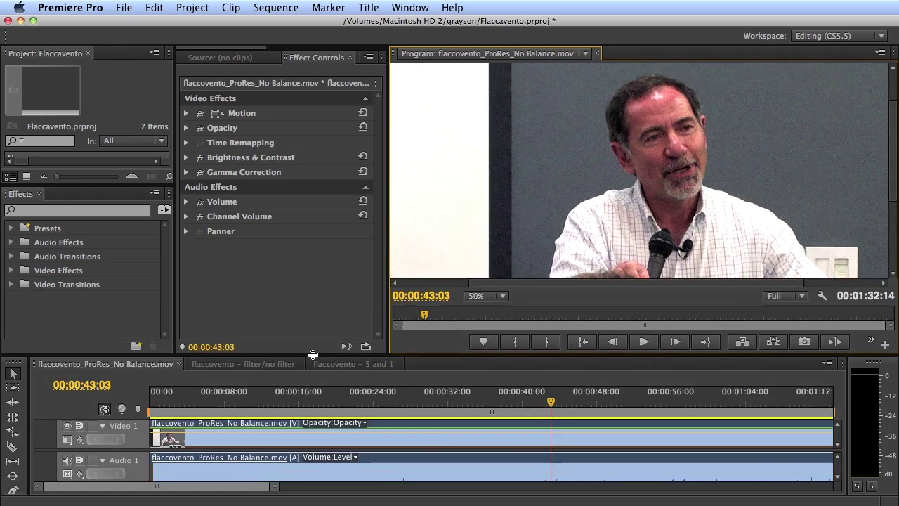
{"action": "left_click", "coordinate": [12, 272]}
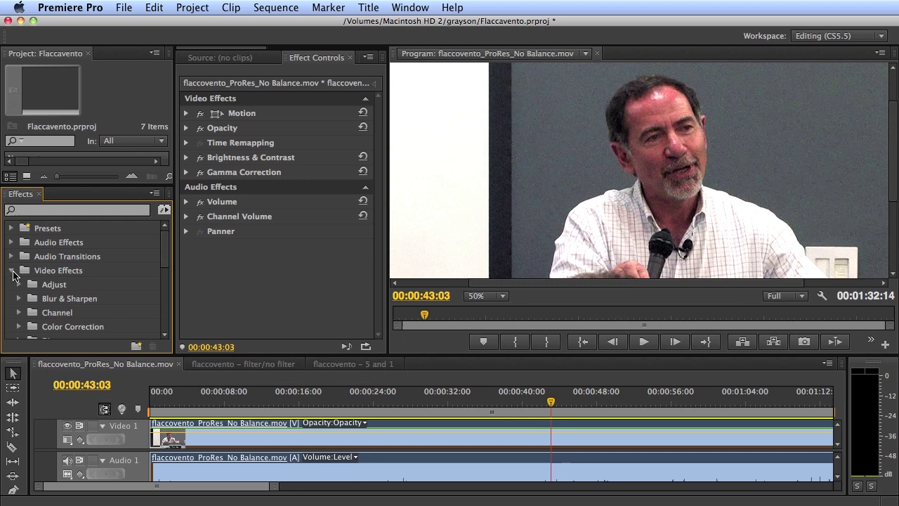
{"action": "scroll", "coordinate": [15, 274], "scroll_direction": "down", "scroll_amount": 3}
{"action": "scroll", "coordinate": [16, 275], "scroll_direction": "down", "scroll_amount": 2}
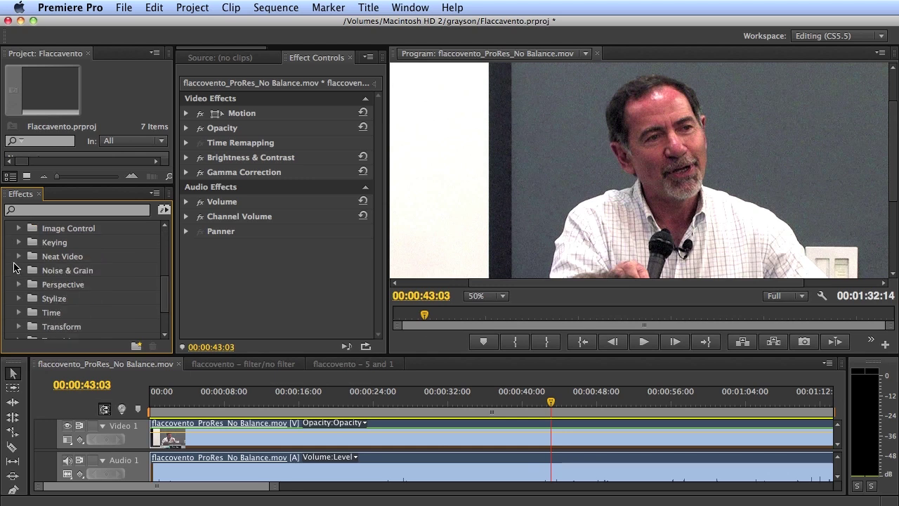
{"action": "left_click", "coordinate": [19, 257]}
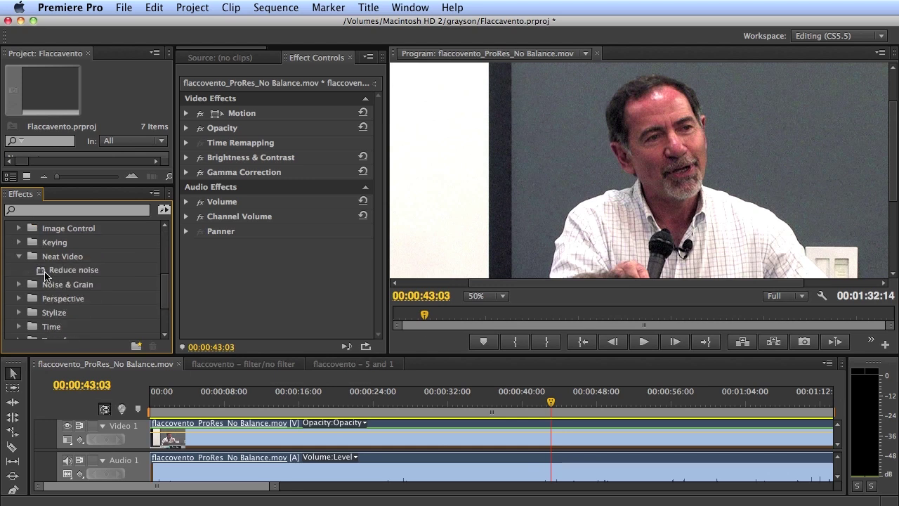
{"action": "left_click_drag", "start_coordinate": [42, 274], "coordinate": [402, 426]}
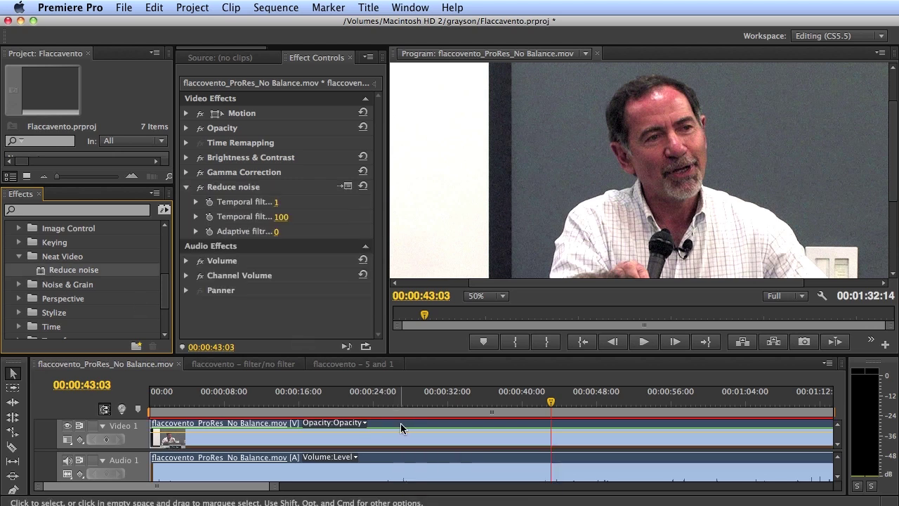
{"action": "left_click_drag", "start_coordinate": [439, 356], "coordinate": [415, 272]}
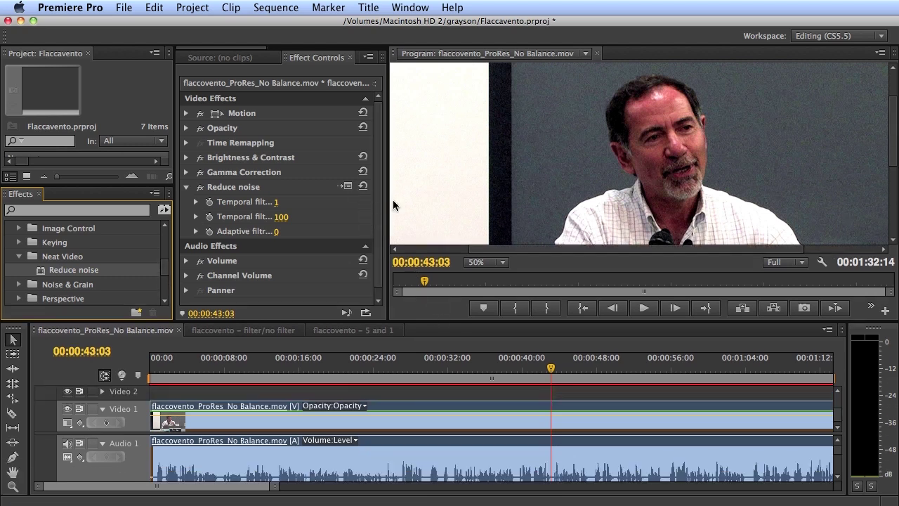
{"action": "left_click_drag", "start_coordinate": [388, 200], "coordinate": [490, 201]}
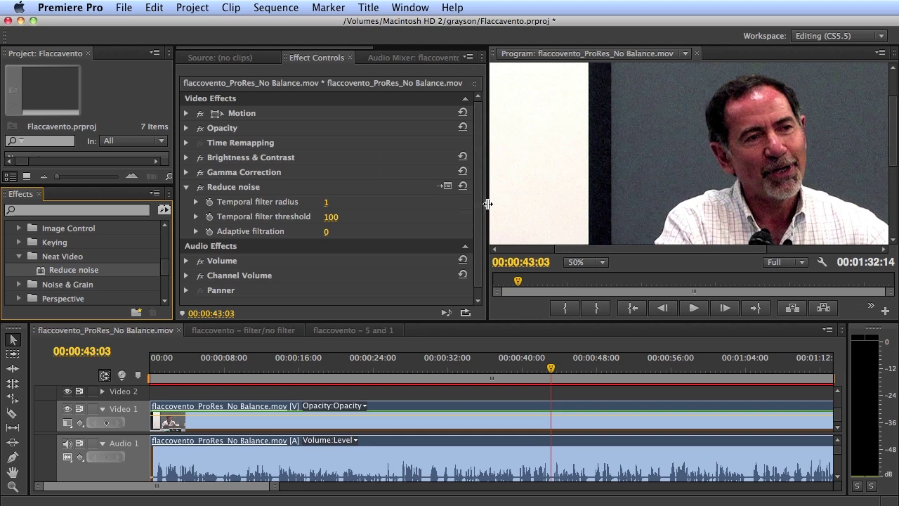
Open the Reduce noise setup window and set the Neat Video preview zoom to 33.3%.
{"action": "left_click", "coordinate": [447, 187]}
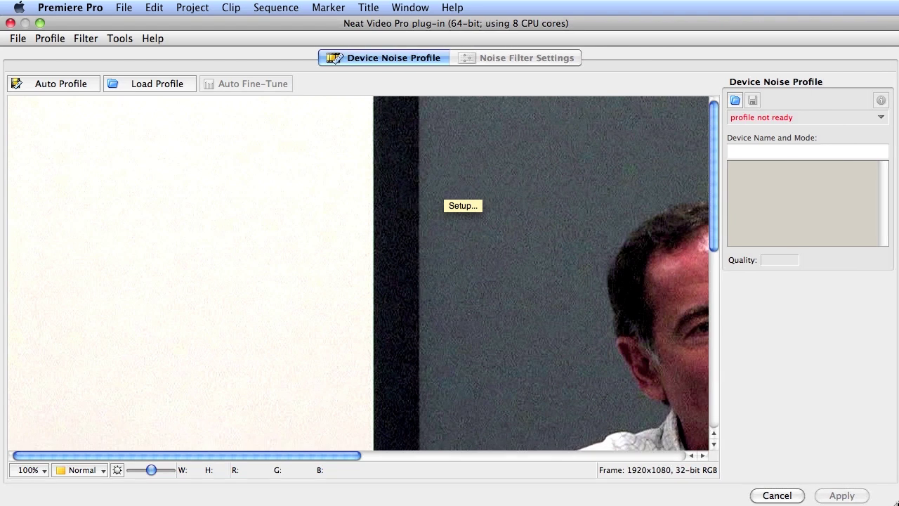
{"action": "scroll", "coordinate": [432, 457], "scroll_direction": "right", "scroll_amount": 3}
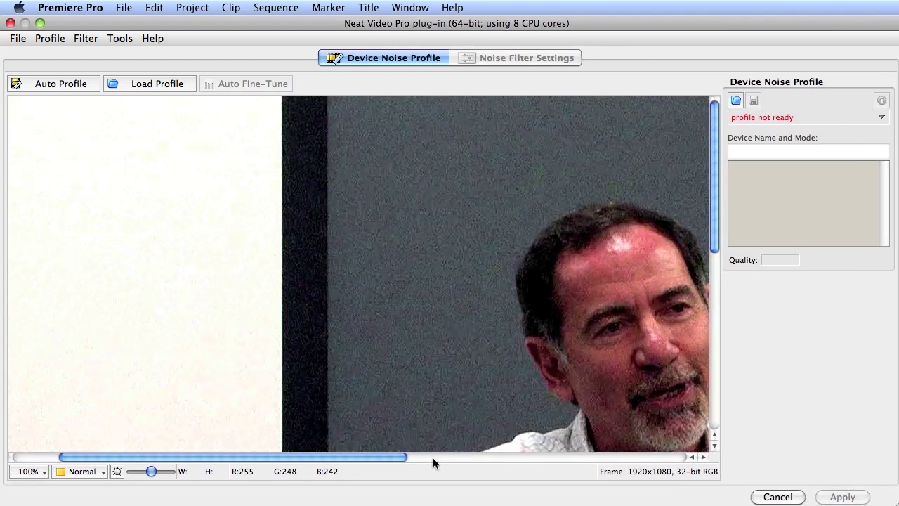
{"action": "scroll", "coordinate": [433, 457], "scroll_direction": "right", "scroll_amount": 4}
{"action": "left_click", "coordinate": [44, 471]}
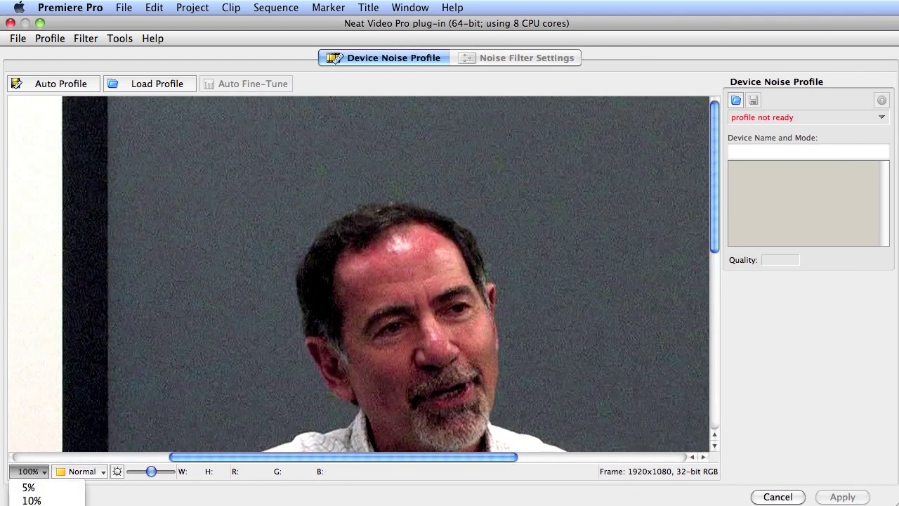
{"action": "left_click", "coordinate": [32, 503]}
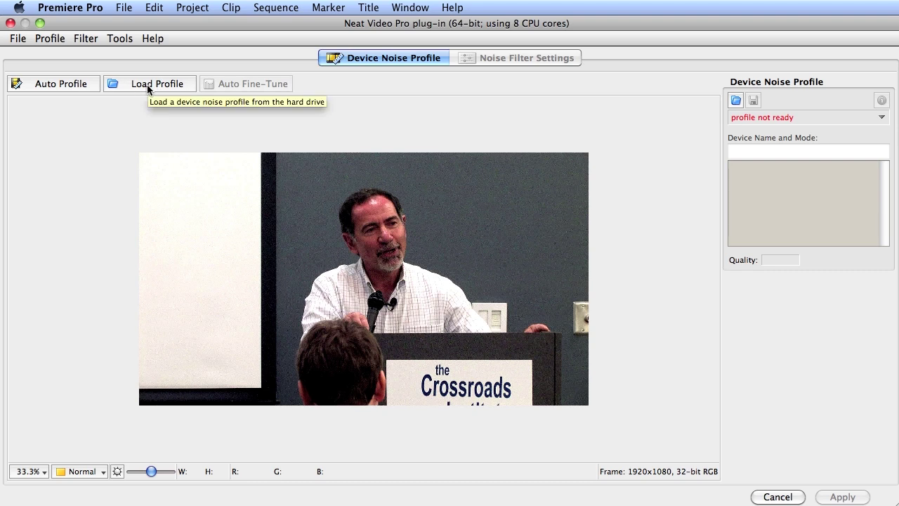
Run Auto Profile to build an 89%-quality noise profile from a 128×128 background sample.
{"action": "left_click", "coordinate": [62, 84]}
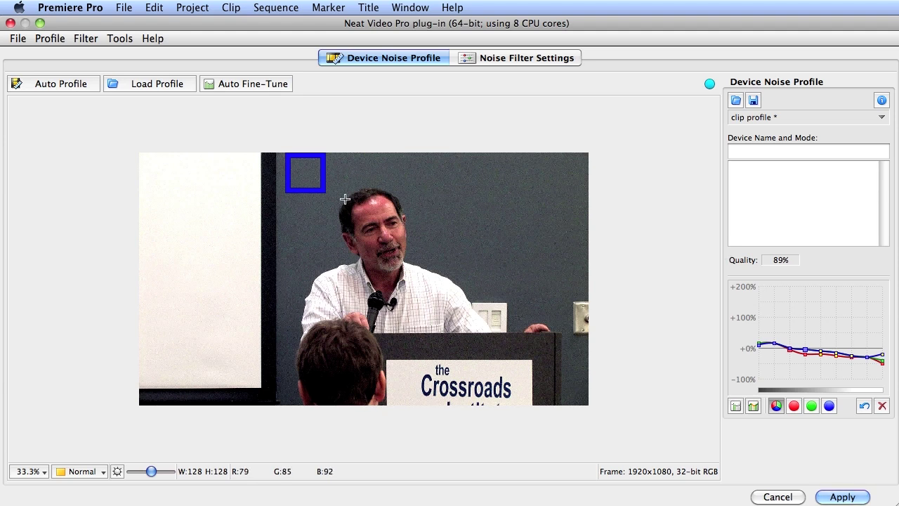
Try the noise sample on the shirt, return it to the dark background, then go to Noise Filter Settings.
{"action": "left_click_drag", "start_coordinate": [308, 188], "coordinate": [331, 285]}
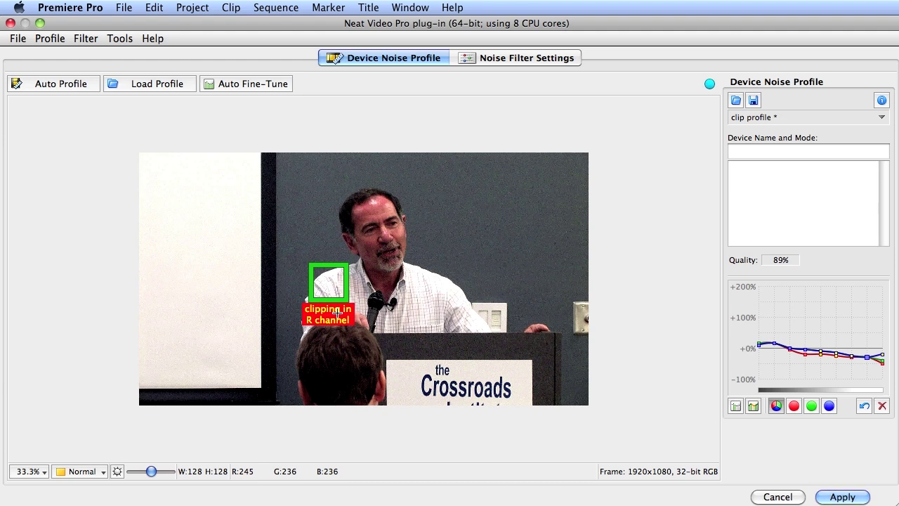
{"action": "left_click_drag", "start_coordinate": [327, 281], "coordinate": [307, 183]}
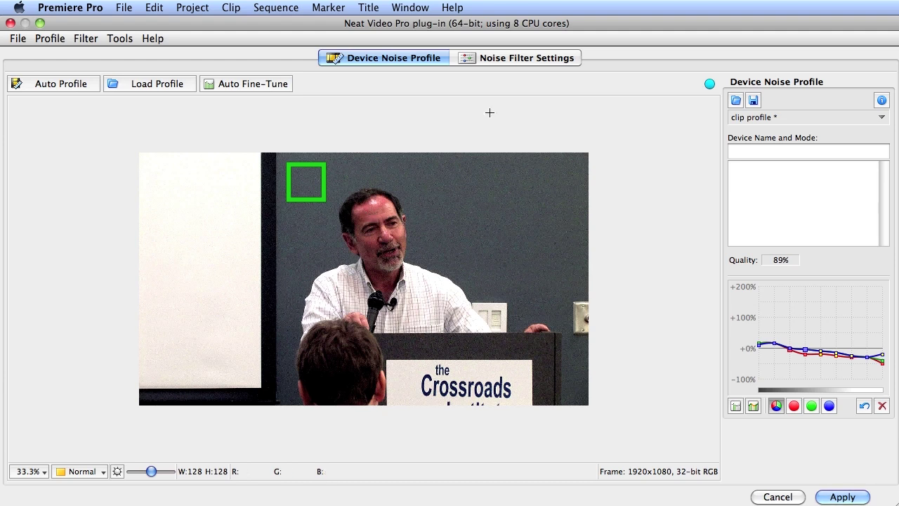
{"action": "left_click", "coordinate": [513, 59]}
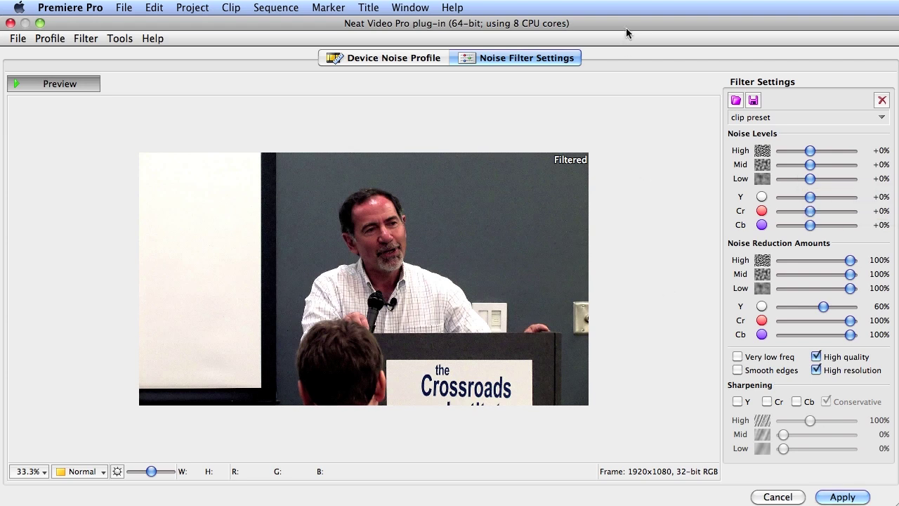
Choose the Filter and sharpen preset, enabling Y sharpening at High 100%.
{"action": "left_click_drag", "start_coordinate": [655, 24], "coordinate": [189, 8]}
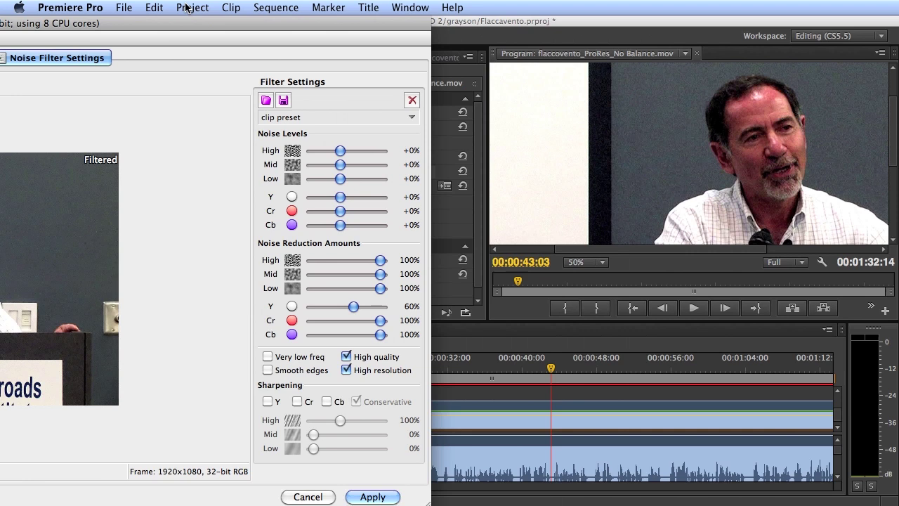
{"action": "left_click", "coordinate": [413, 118]}
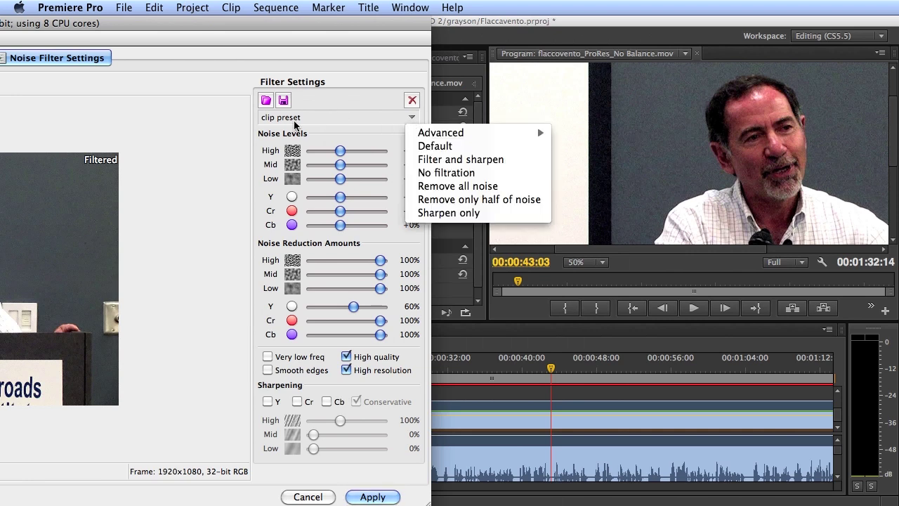
{"action": "mouse_move", "coordinate": [492, 133]}
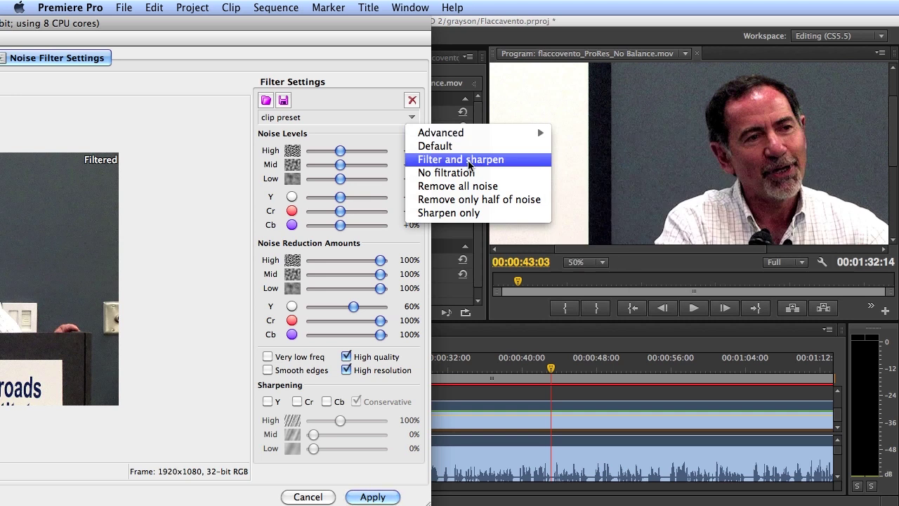
{"action": "left_click", "coordinate": [470, 161]}
{"action": "left_click_drag", "start_coordinate": [245, 25], "coordinate": [718, 22]}
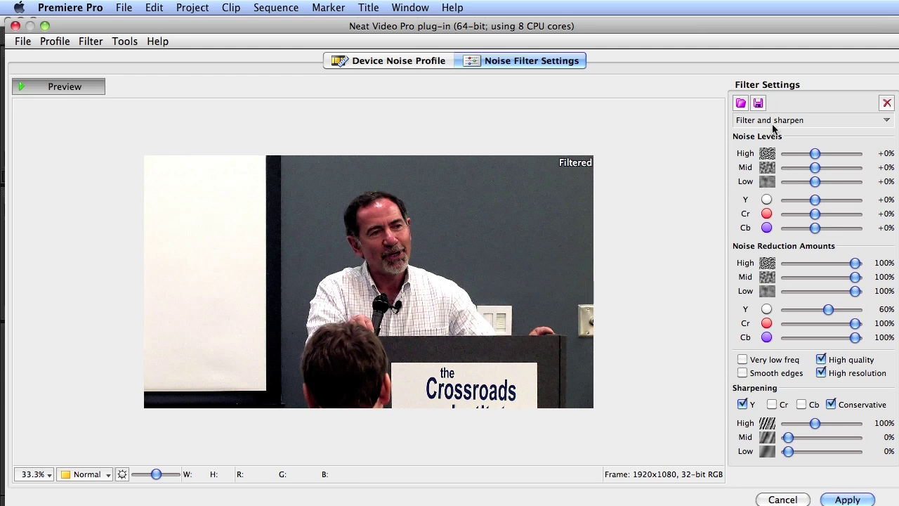
Zoom the Neat Video preview to 100% on the speaker's head and show the Filtered result.
{"action": "left_click", "coordinate": [41, 476]}
{"action": "left_click", "coordinate": [35, 505]}
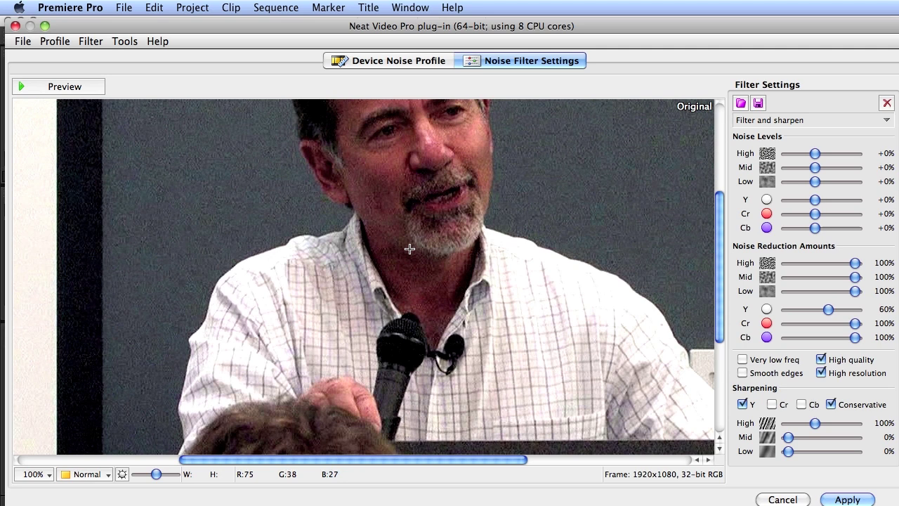
{"action": "left_click_drag", "start_coordinate": [718, 265], "coordinate": [723, 217]}
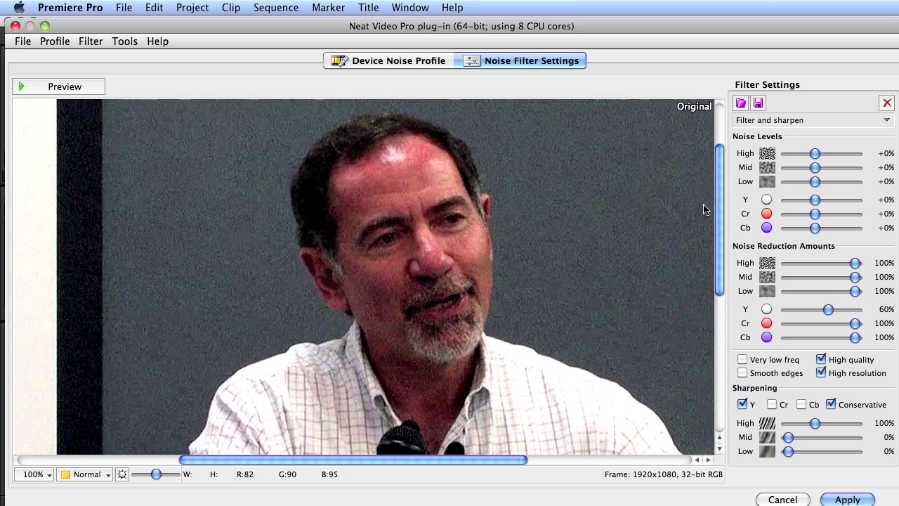
{"action": "left_click", "coordinate": [63, 86]}
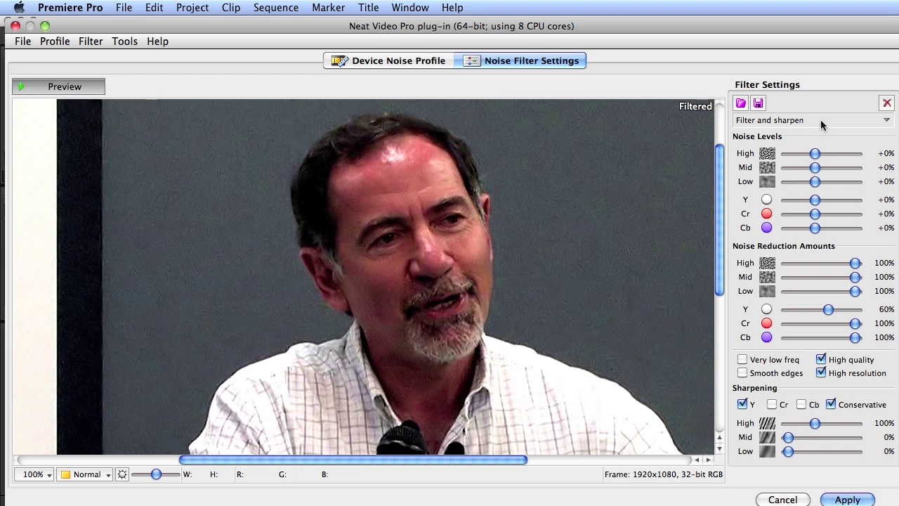
{"action": "mouse_move", "coordinate": [759, 142]}
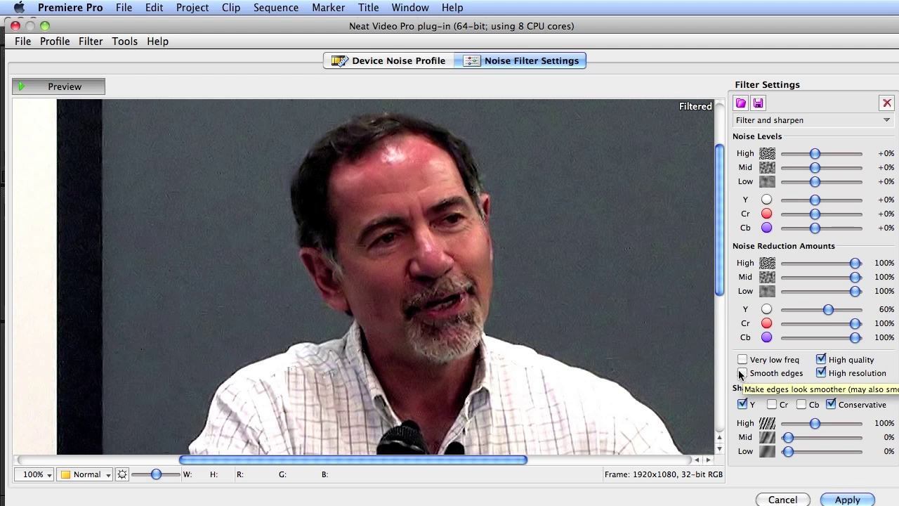
Switch the preview between YCrCb and Normal modes, reframing the view, ending in YCrCb split view.
{"action": "left_click", "coordinate": [101, 475]}
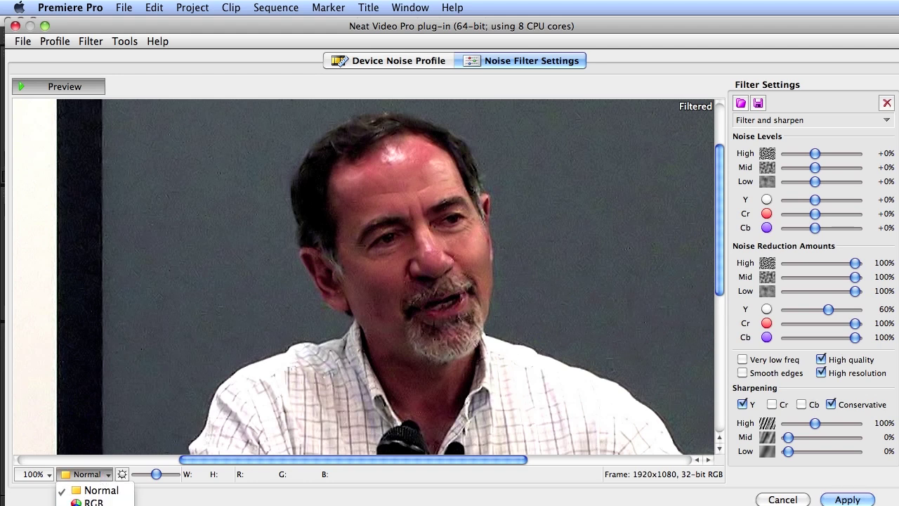
{"action": "left_click", "coordinate": [92, 505]}
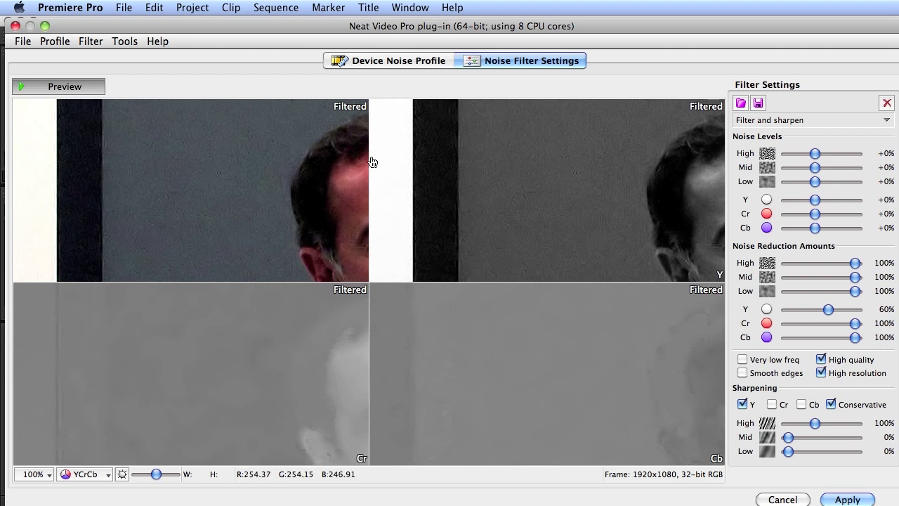
{"action": "left_click", "coordinate": [92, 472]}
{"action": "left_click", "coordinate": [98, 490]}
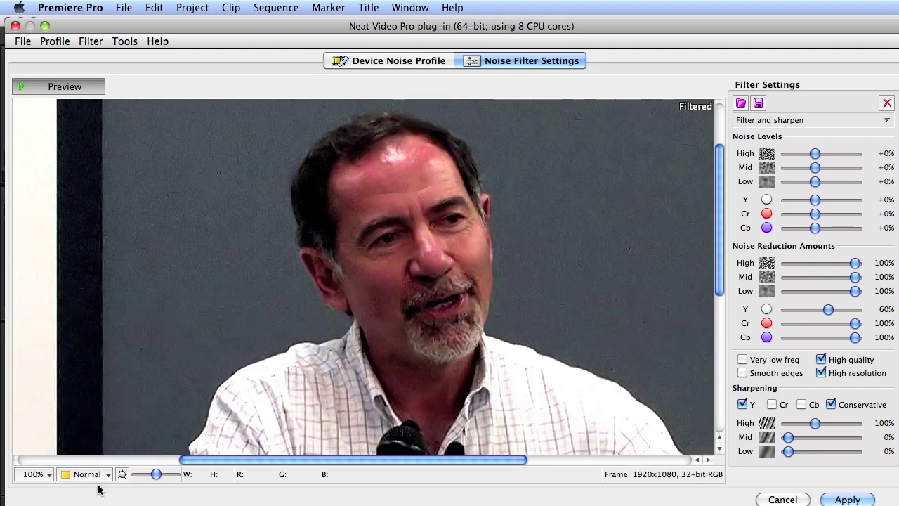
{"action": "scroll", "coordinate": [270, 465], "scroll_direction": "left", "scroll_amount": 5}
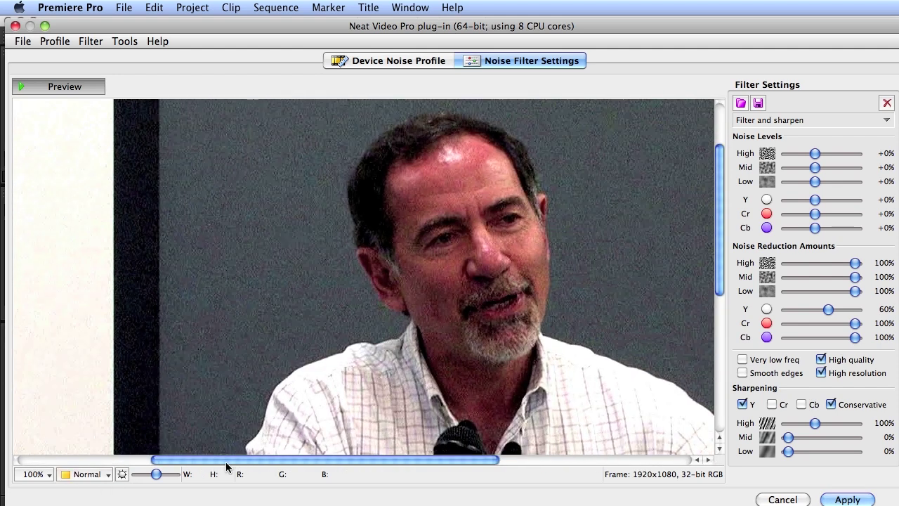
{"action": "left_click_drag", "start_coordinate": [401, 457], "coordinate": [538, 460]}
{"action": "left_click_drag", "start_coordinate": [719, 292], "coordinate": [718, 310]}
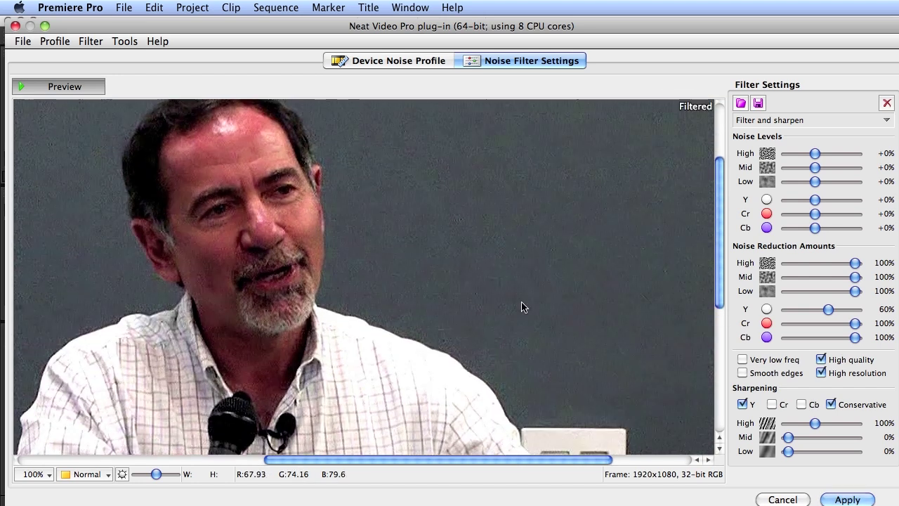
{"action": "left_click", "coordinate": [99, 476]}
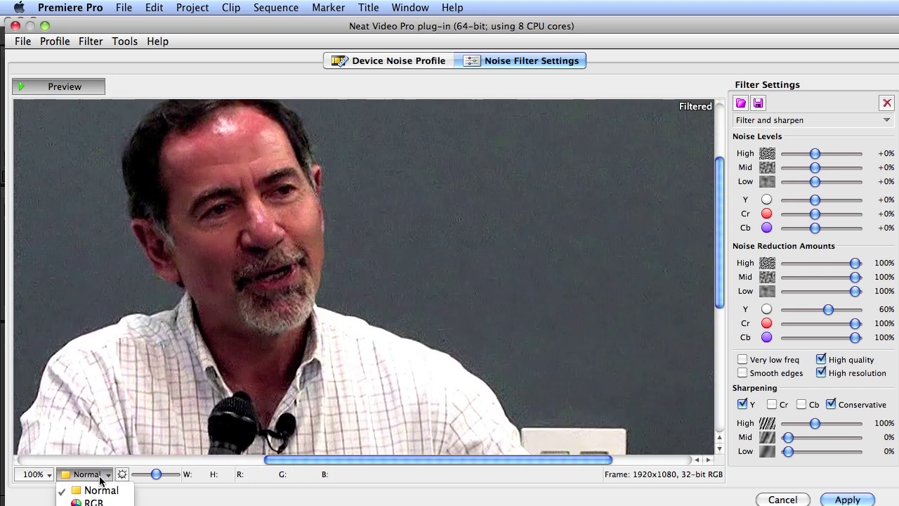
{"action": "left_click", "coordinate": [91, 505]}
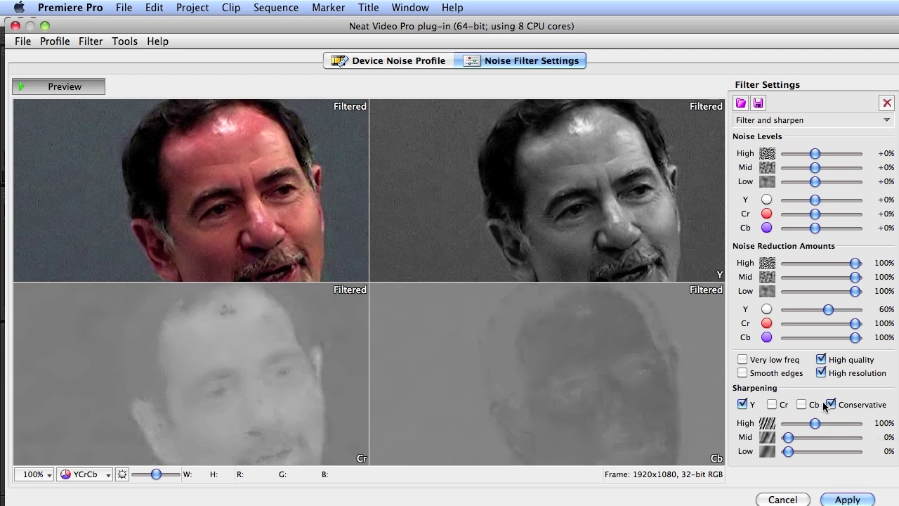
Turn on sharpening for the Cr and Cb channels.
{"action": "left_click", "coordinate": [772, 405]}
{"action": "left_click", "coordinate": [802, 404]}
{"action": "left_click", "coordinate": [85, 478]}
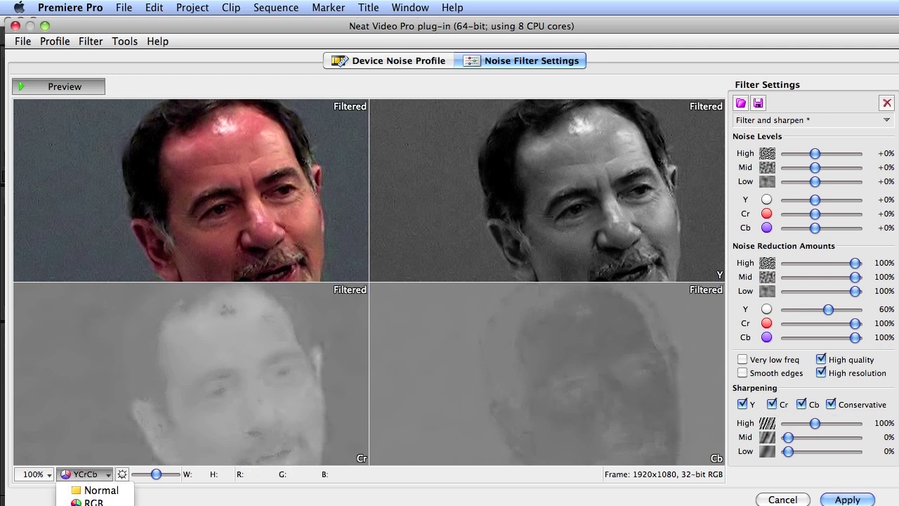
Switch the preview to Y Freq and set sharpening High 140%, Mid 145%, Low 180%.
{"action": "left_click", "coordinate": [87, 476]}
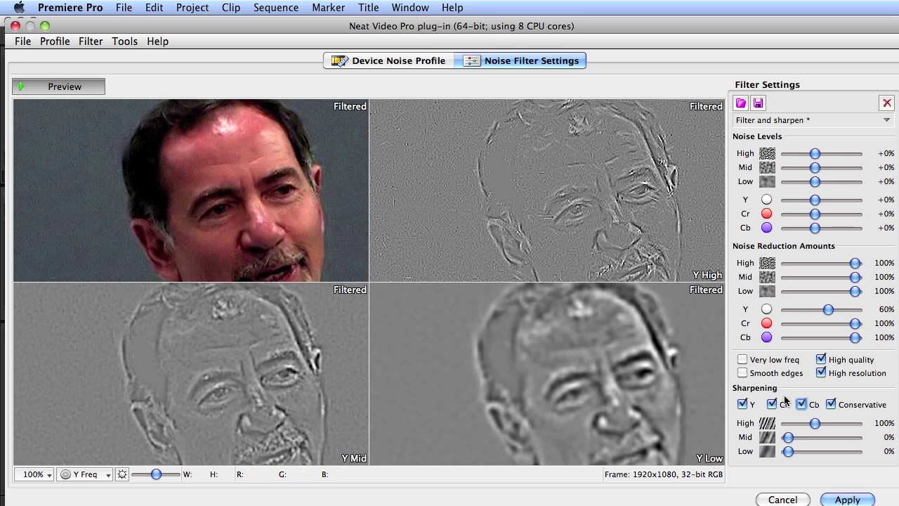
{"action": "mouse_move", "coordinate": [815, 423]}
{"action": "left_mouse_down"}
{"action": "mouse_move", "coordinate": [863, 431]}
{"action": "mouse_move", "coordinate": [825, 422]}
{"action": "left_mouse_up"}
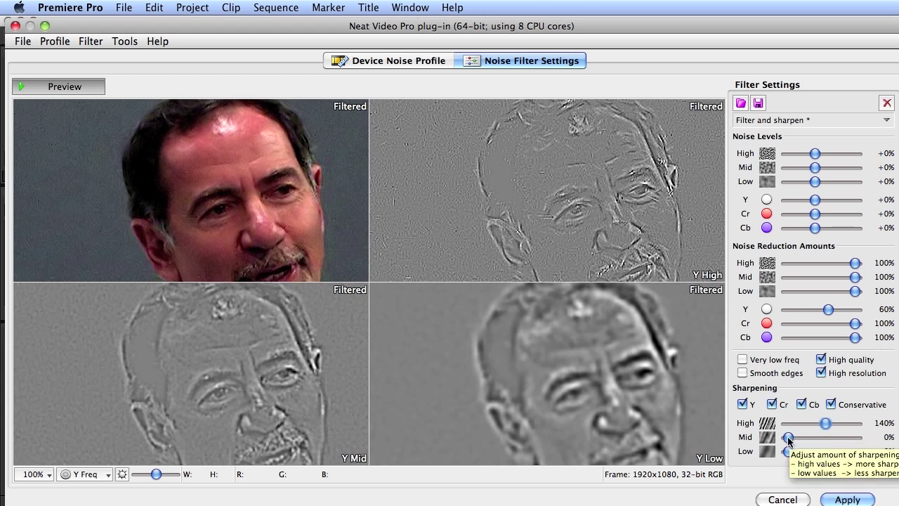
{"action": "left_click_drag", "start_coordinate": [789, 437], "coordinate": [865, 441]}
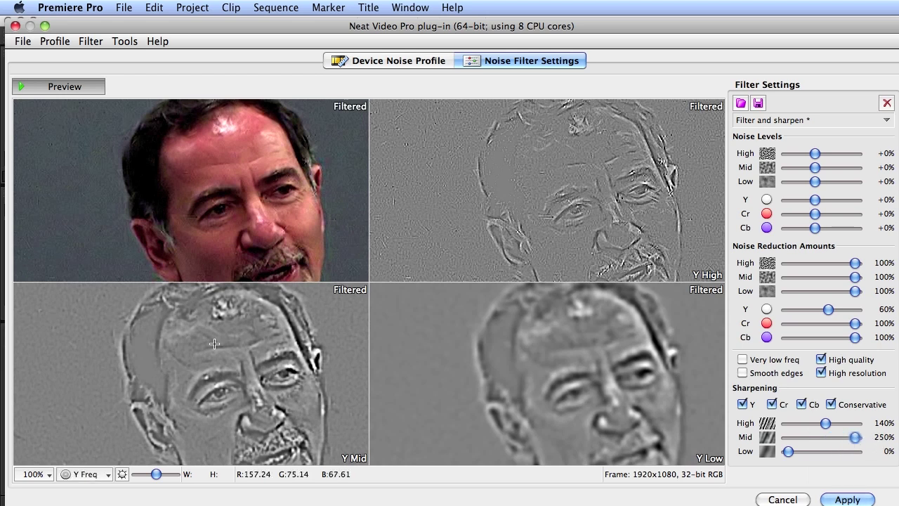
{"action": "left_click_drag", "start_coordinate": [855, 437], "coordinate": [826, 439]}
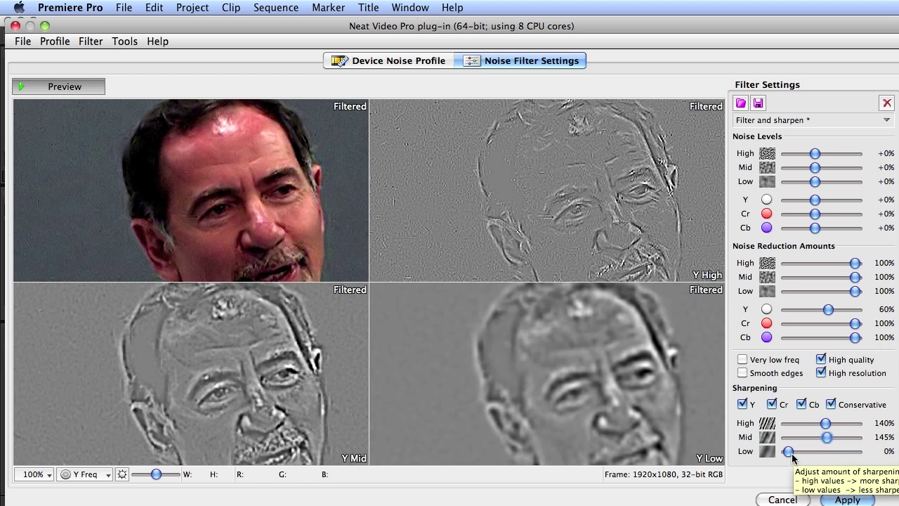
{"action": "left_click_drag", "start_coordinate": [789, 451], "coordinate": [836, 452]}
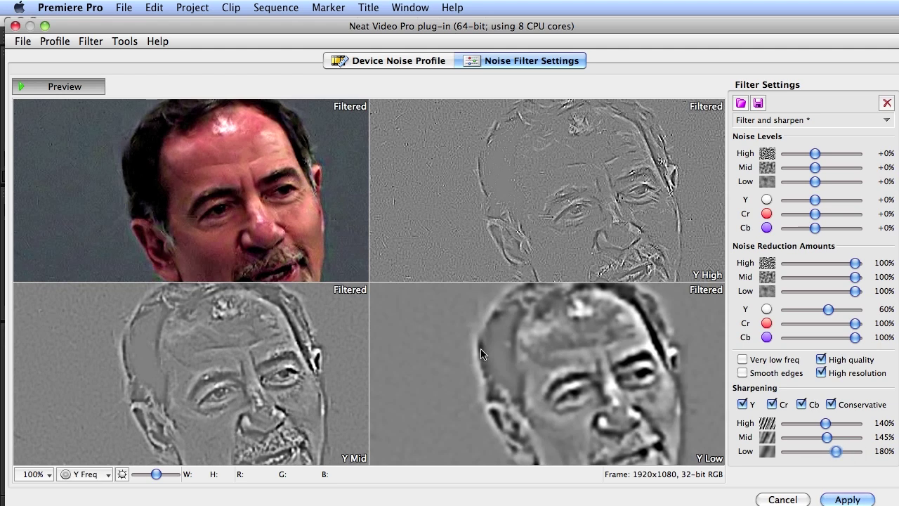
Return the preview to Normal, set sharpening Mid 75% and Low 85%, and apply the filter.
{"action": "left_click", "coordinate": [96, 477]}
{"action": "left_click", "coordinate": [97, 490]}
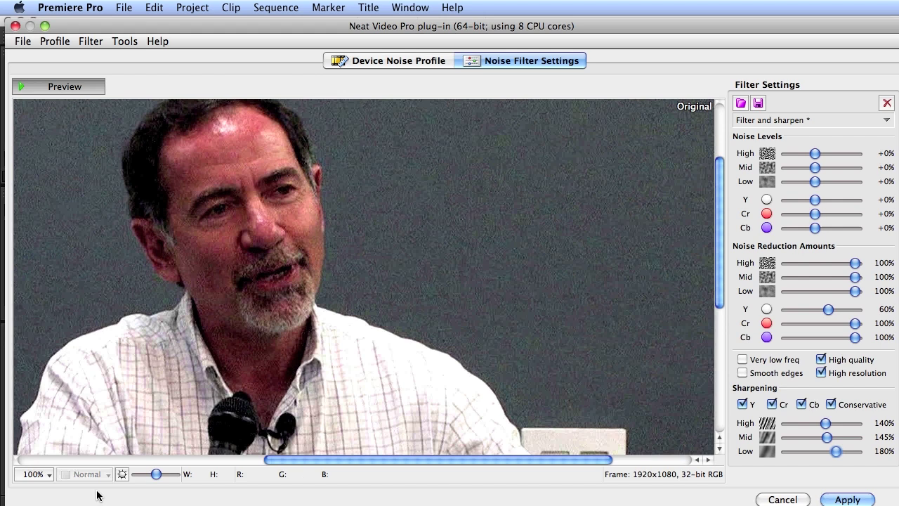
{"action": "left_click_drag", "start_coordinate": [274, 458], "coordinate": [220, 464]}
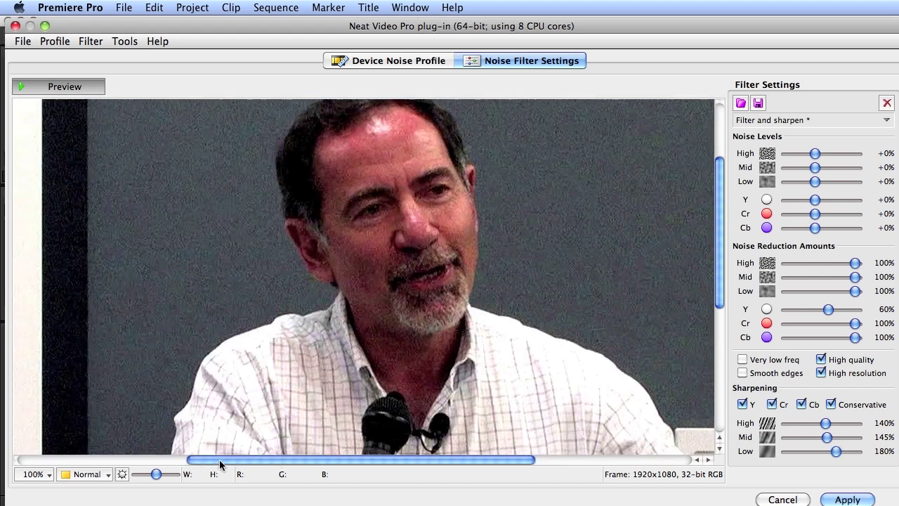
{"action": "left_click_drag", "start_coordinate": [718, 282], "coordinate": [719, 254]}
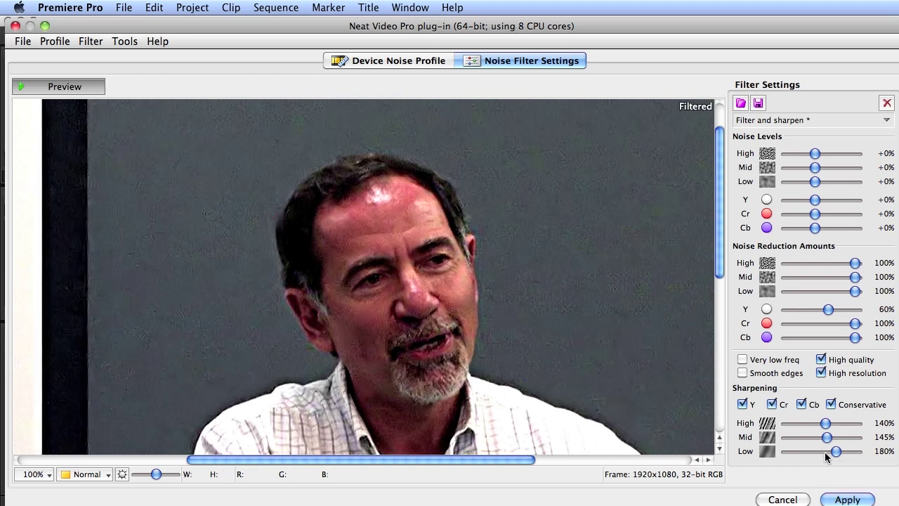
{"action": "left_click_drag", "start_coordinate": [827, 437], "coordinate": [786, 437]}
{"action": "left_click_drag", "start_coordinate": [838, 453], "coordinate": [807, 440]}
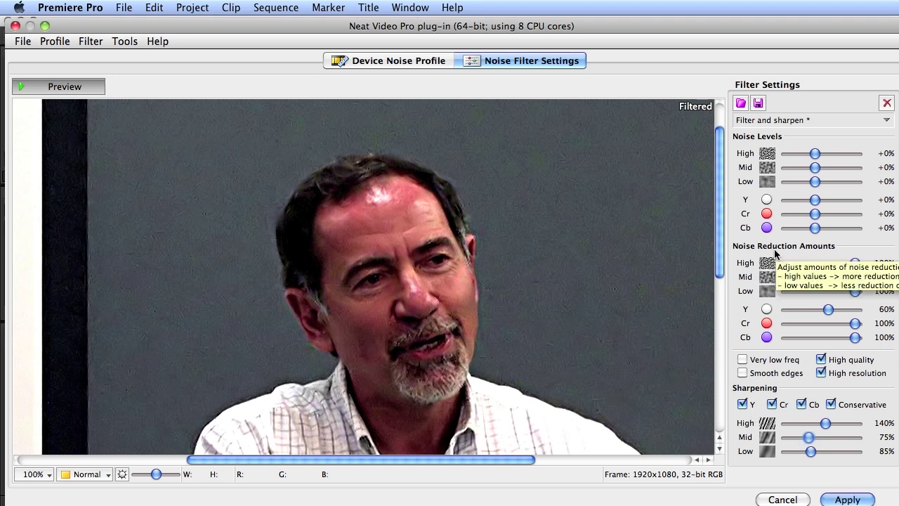
{"action": "left_click", "coordinate": [850, 496]}
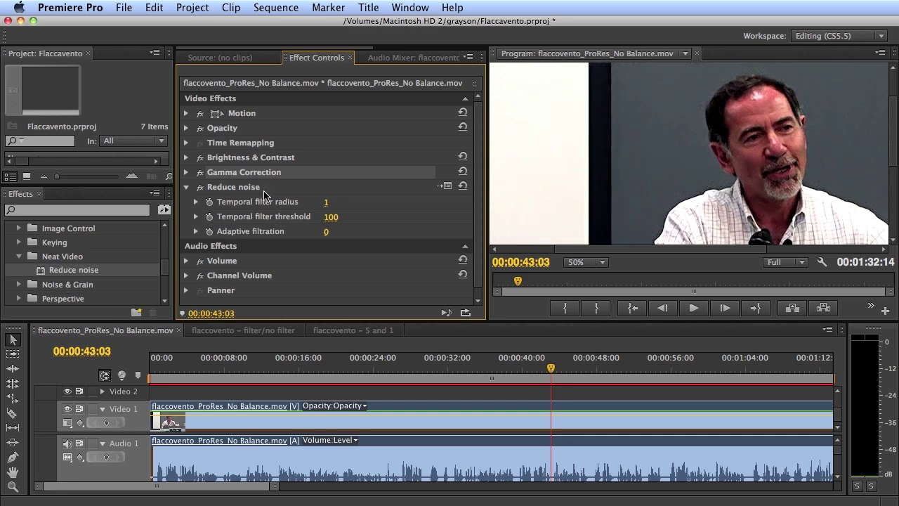
Raise the Reduce noise Temporal filter radius from 1 to 5 and expand Adaptive filtration.
{"action": "left_click_drag", "start_coordinate": [358, 321], "coordinate": [359, 370]}
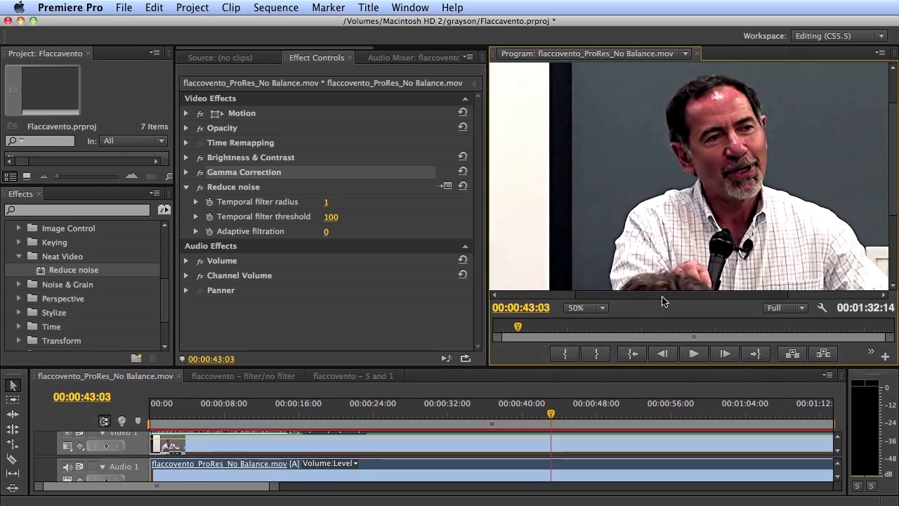
{"action": "left_click", "coordinate": [196, 203]}
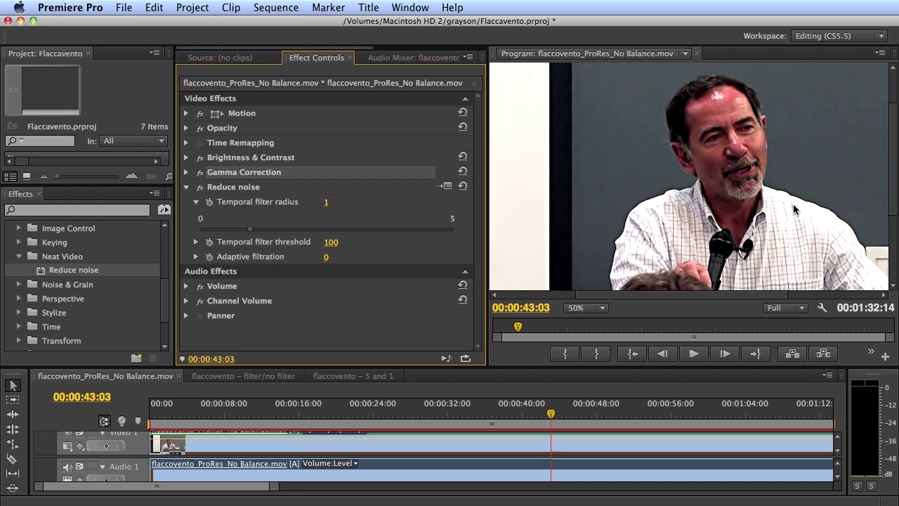
{"action": "left_click_drag", "start_coordinate": [329, 208], "coordinate": [332, 209]}
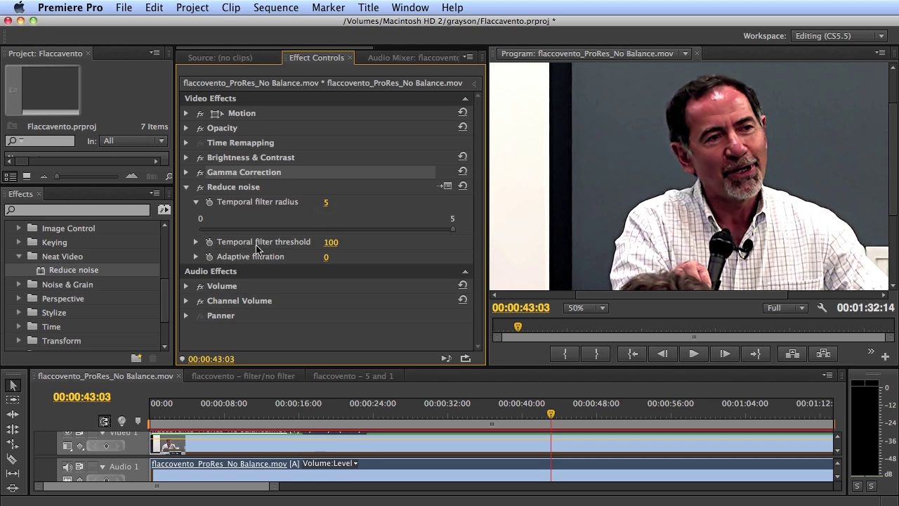
{"action": "left_click", "coordinate": [197, 257]}
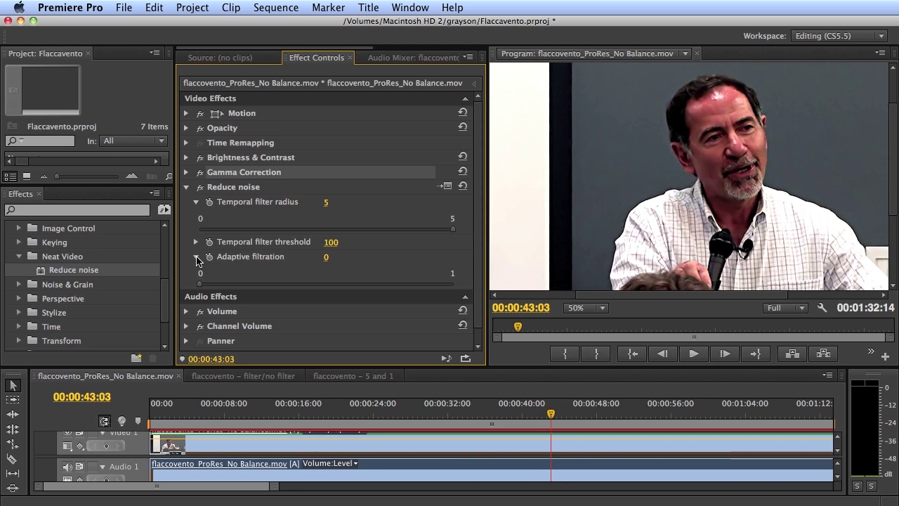
{"action": "left_click", "coordinate": [551, 416]}
Zoom out and scrub the timeline, then open the 'flaccovento – filter/no filter' sequence.
{"action": "key", "text": "minus"}
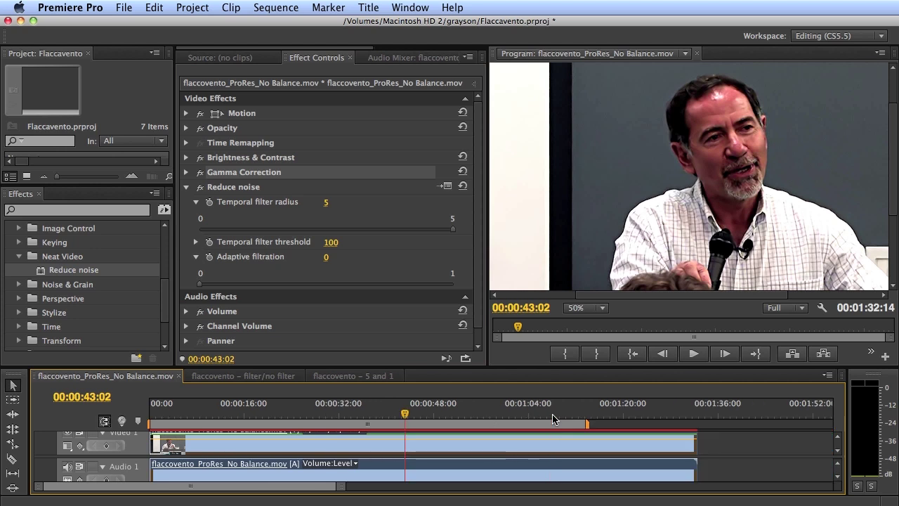
{"action": "left_click", "coordinate": [649, 414]}
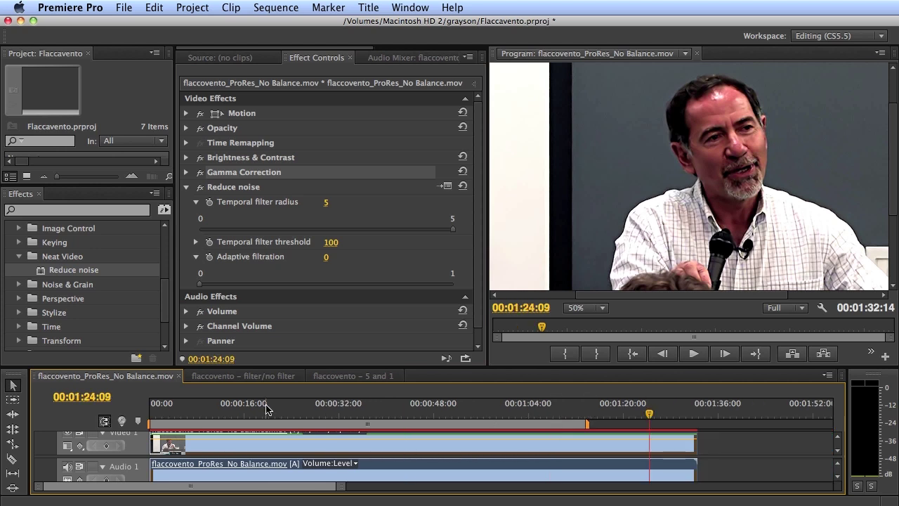
{"action": "left_click", "coordinate": [215, 409]}
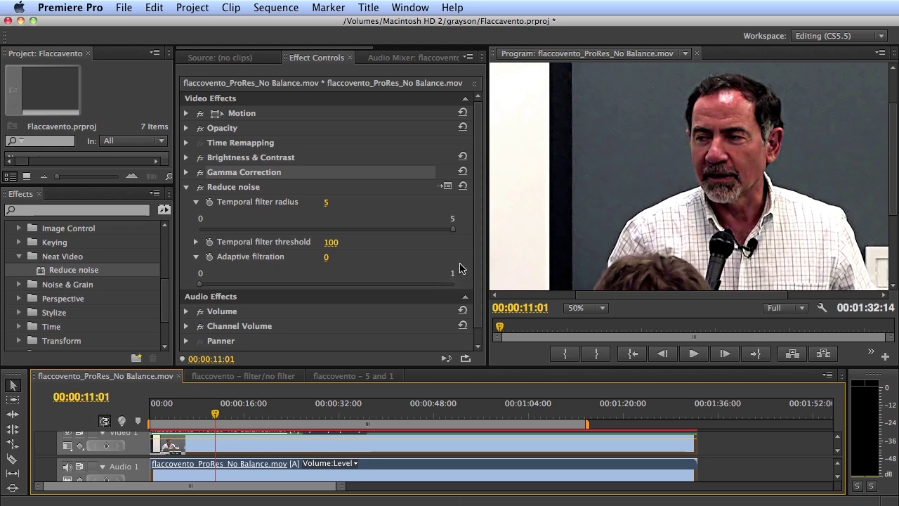
{"action": "left_click", "coordinate": [257, 376]}
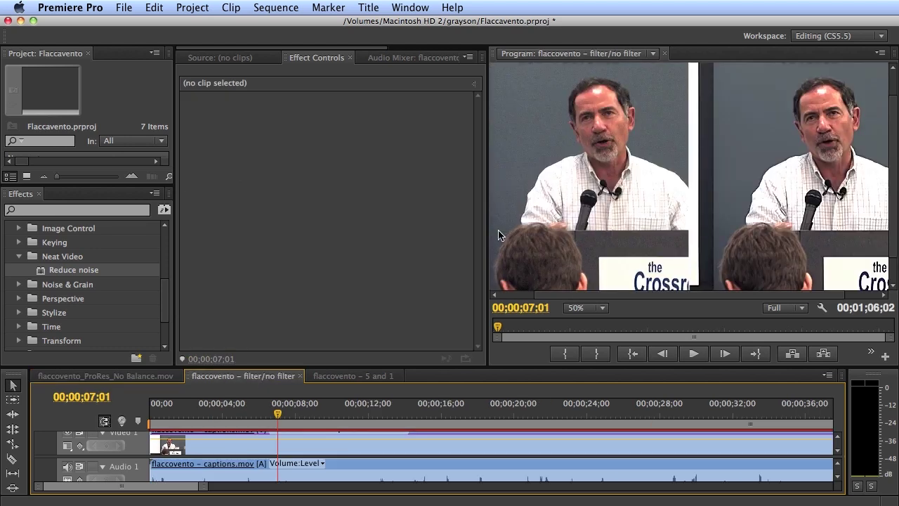
Widen the Program monitor and set the comparison preview zoom to Fit.
{"action": "left_click_drag", "start_coordinate": [484, 232], "coordinate": [381, 225]}
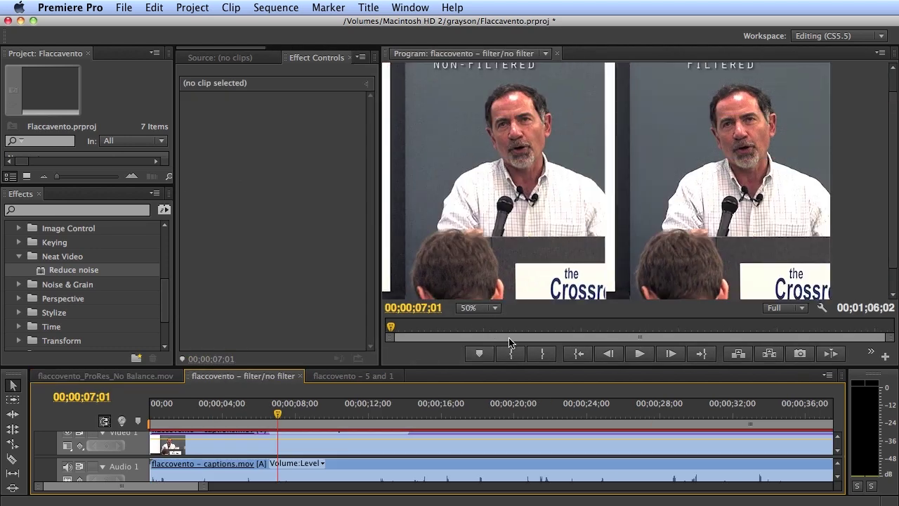
{"action": "left_click", "coordinate": [474, 313]}
{"action": "left_click", "coordinate": [479, 320]}
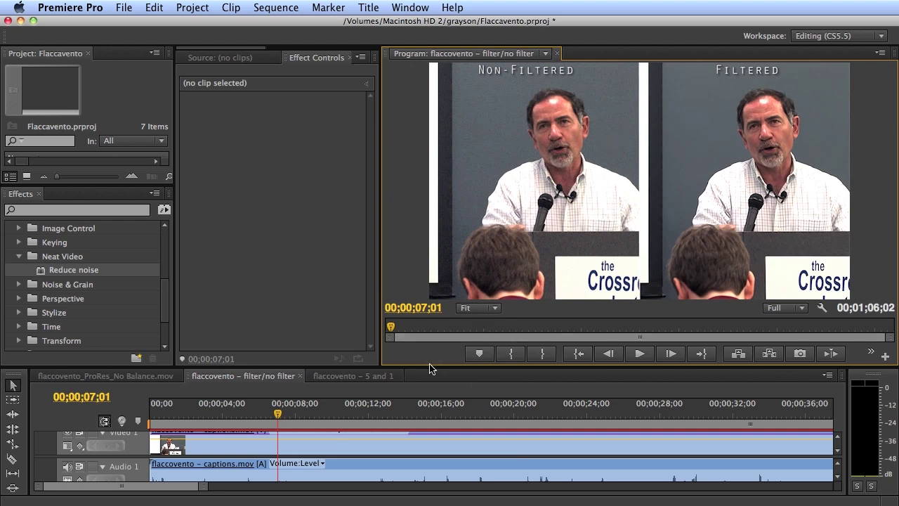
Rebalance timeline and preview panel heights, then switch to the exported comparison movie in VLC.
{"action": "left_click_drag", "start_coordinate": [428, 367], "coordinate": [428, 278]}
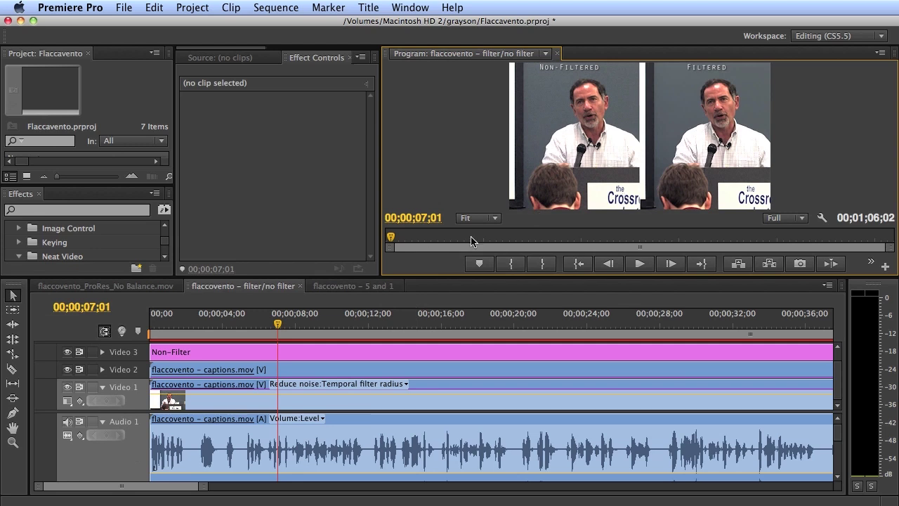
{"action": "left_click_drag", "start_coordinate": [456, 276], "coordinate": [455, 406]}
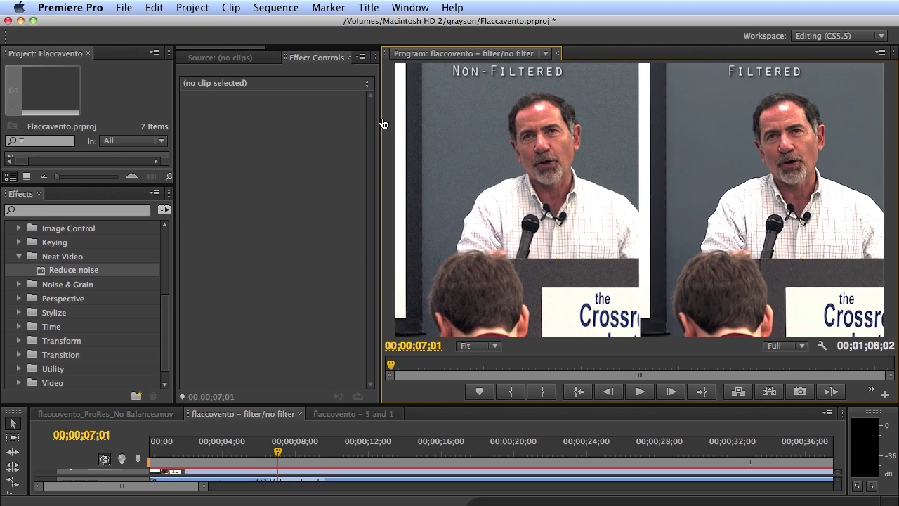
{"action": "key", "text": "super+Tab"}
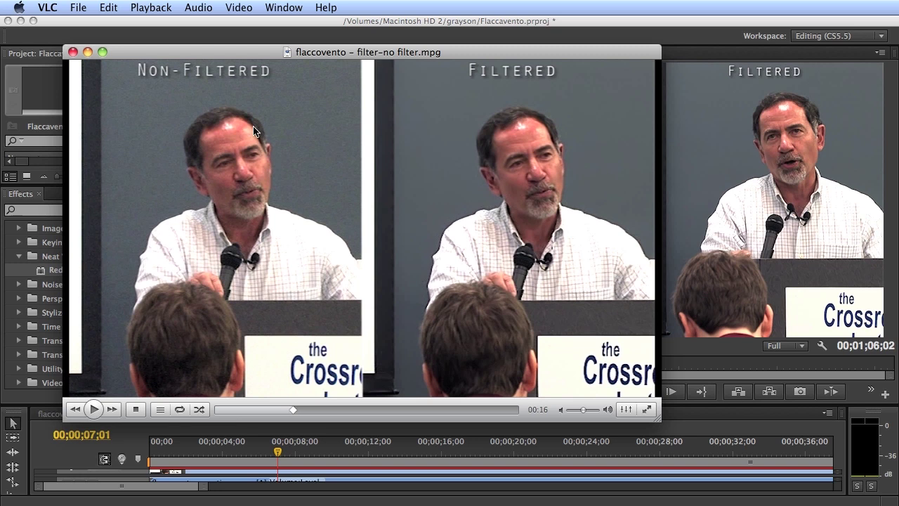
Play the filter-no filter comparison movie in VLC from 0:16 and pause at 0:19.
{"action": "left_click", "coordinate": [94, 410]}
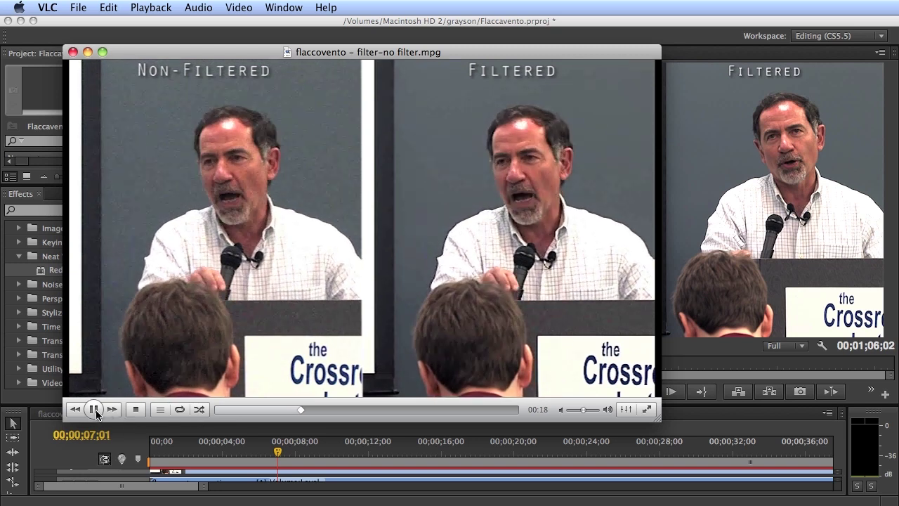
{"action": "left_click", "coordinate": [94, 410]}
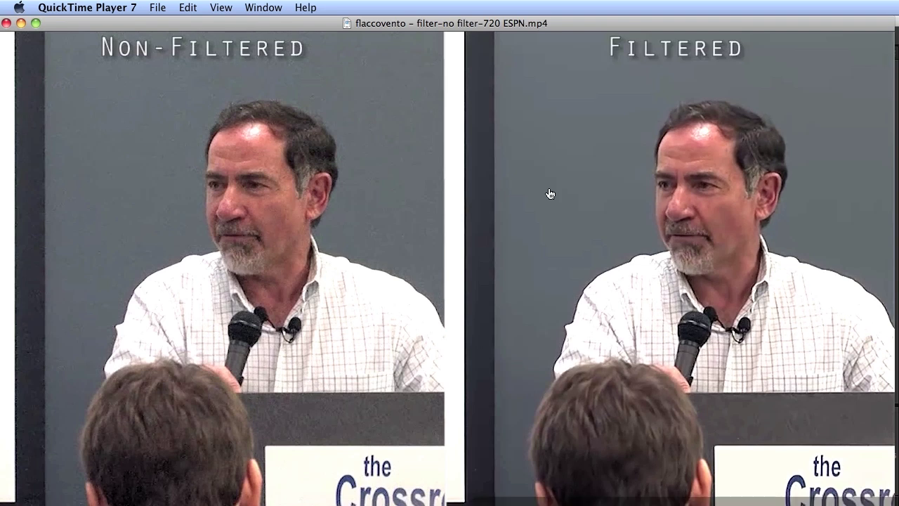
Switch from QuickTime Player 7 to the comparison video's YouTube page in Chrome.
{"action": "key", "text": "super+Tab"}
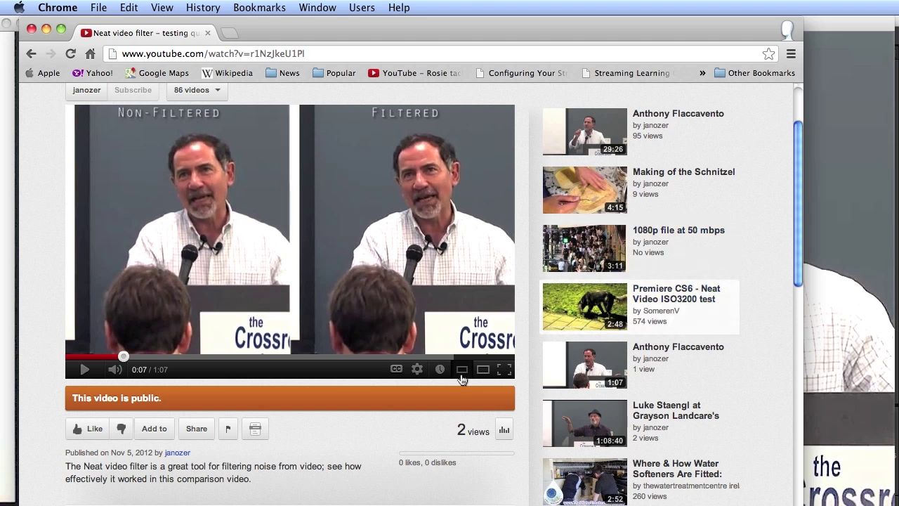
Set the YouTube video to 720p HD, enlarge the player, and play it to 0:10.
{"action": "left_click", "coordinate": [418, 372]}
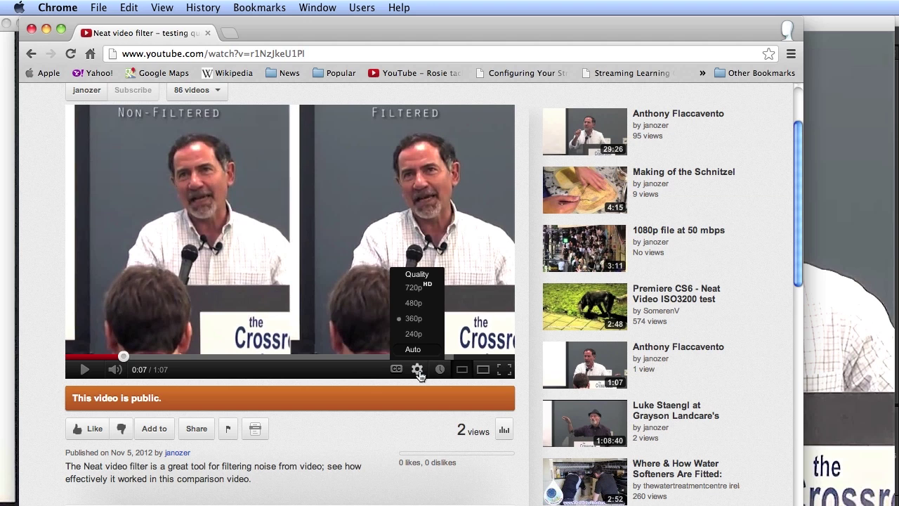
{"action": "left_click", "coordinate": [428, 292]}
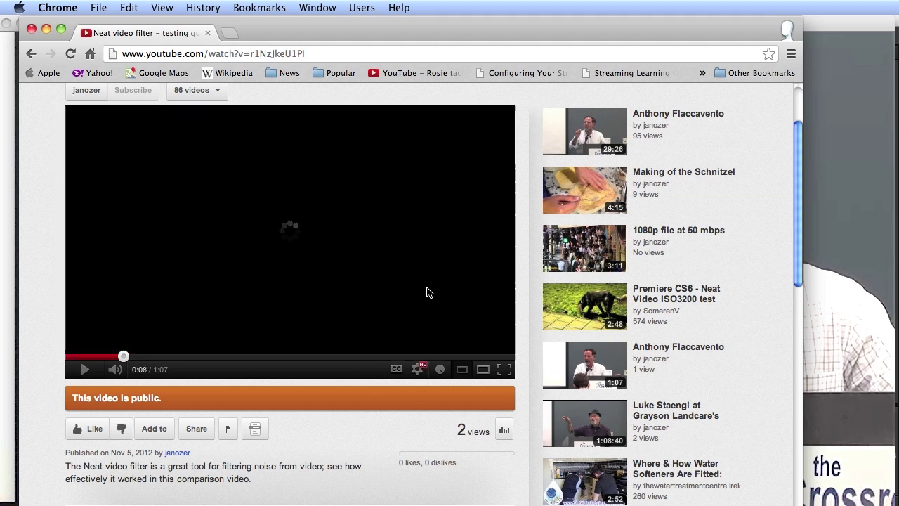
{"action": "left_click", "coordinate": [484, 374]}
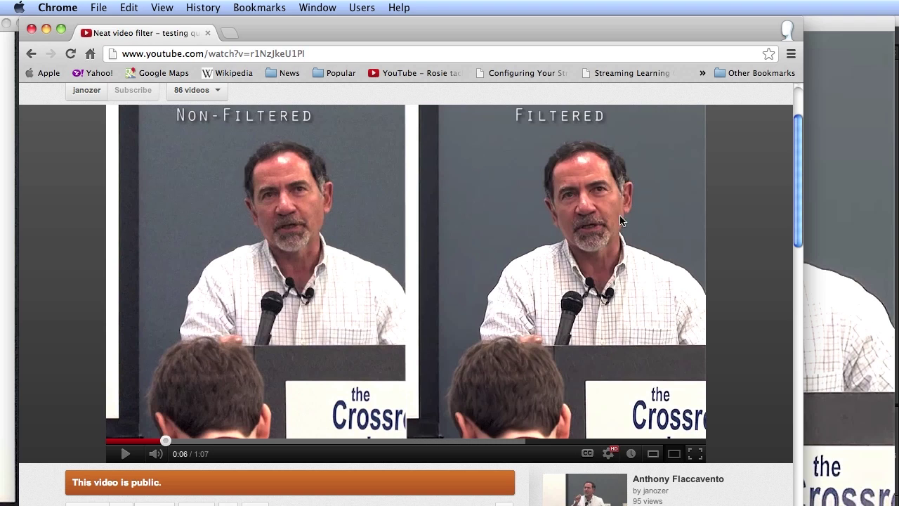
{"action": "left_click", "coordinate": [127, 455]}
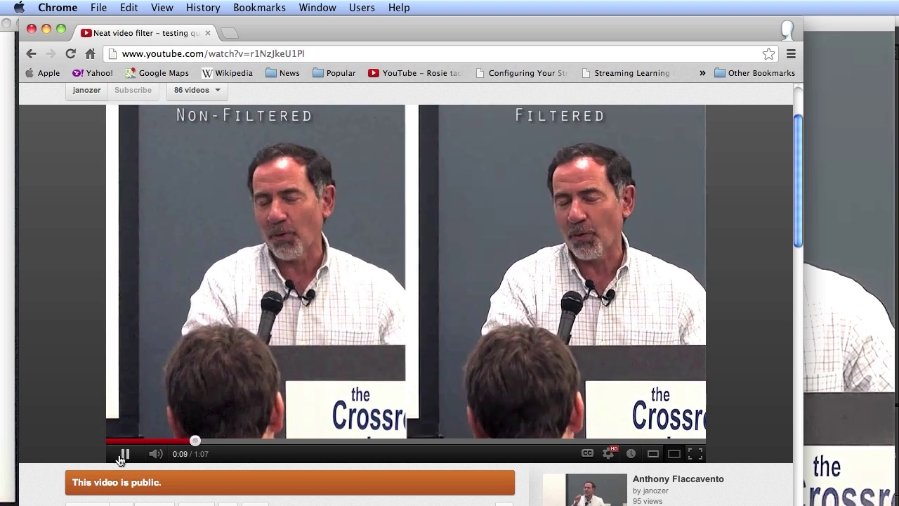
{"action": "left_click", "coordinate": [122, 455]}
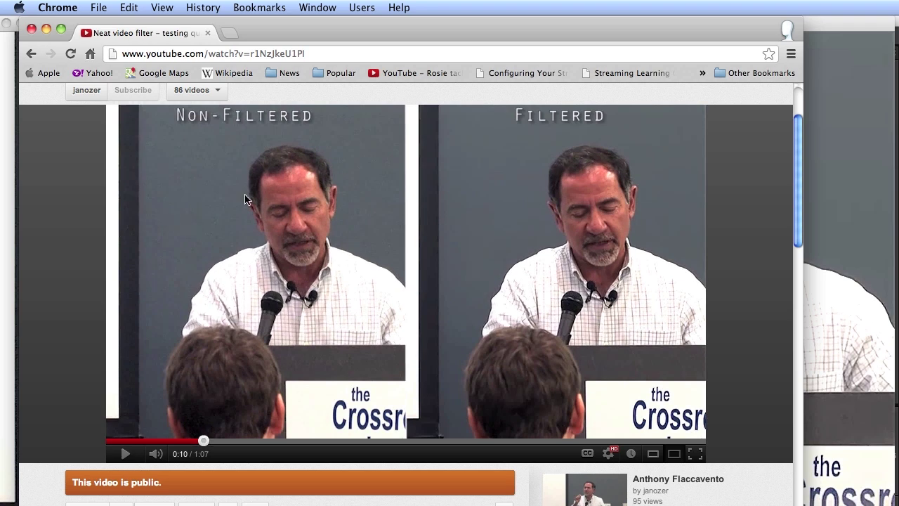